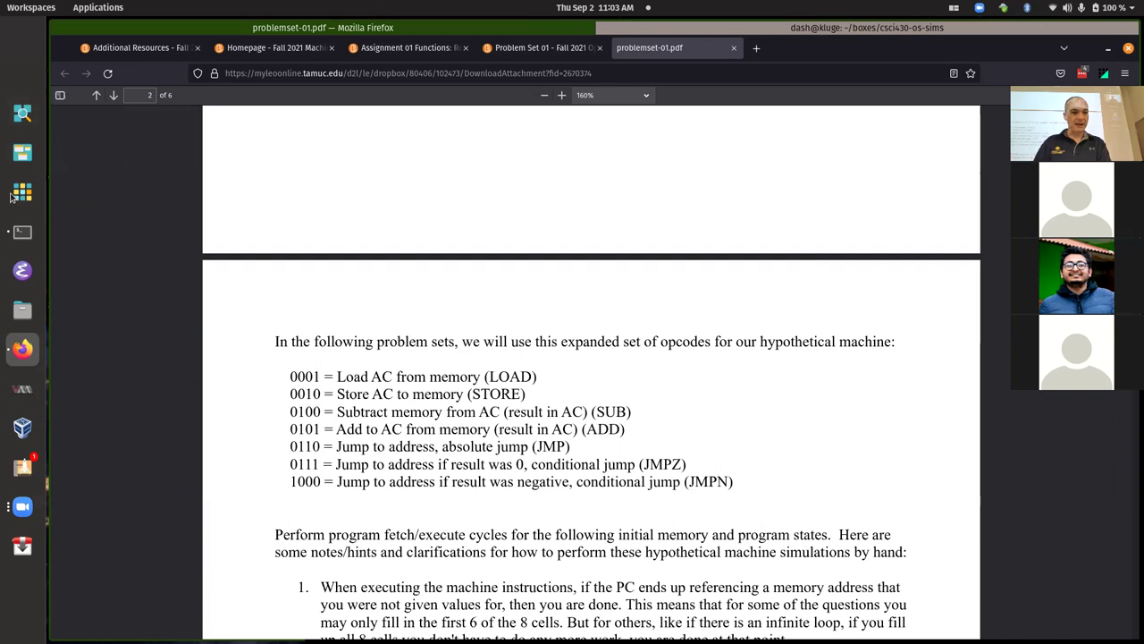
Launch LibreOffice Writer with a blank document and open the home folder in the file manager.
click(23, 193)
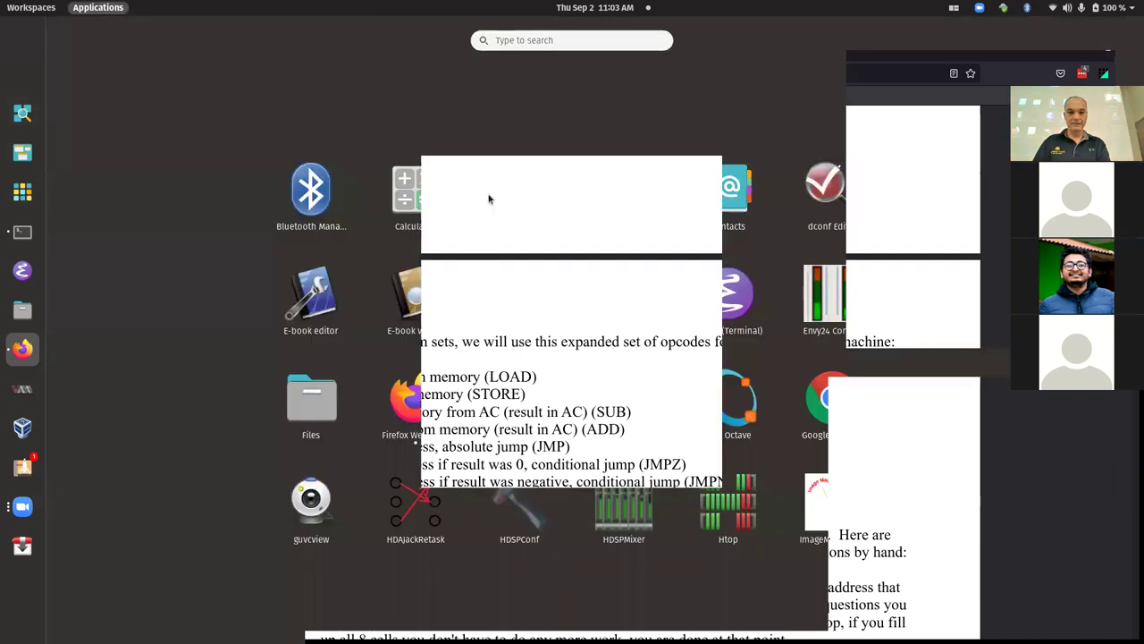
text(doc)
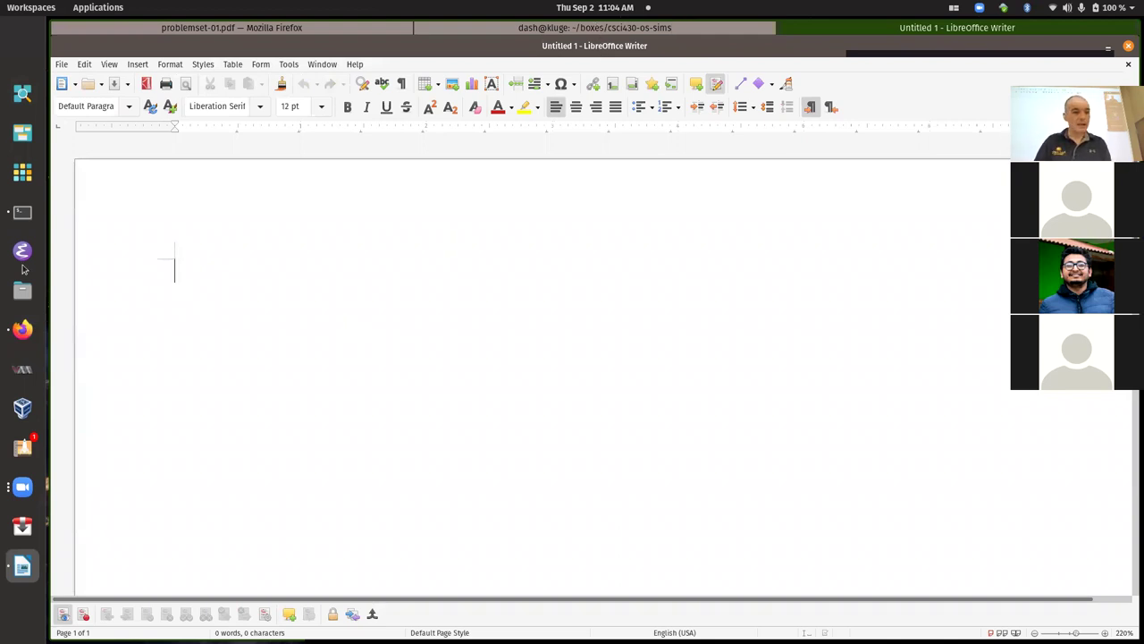
click(23, 289)
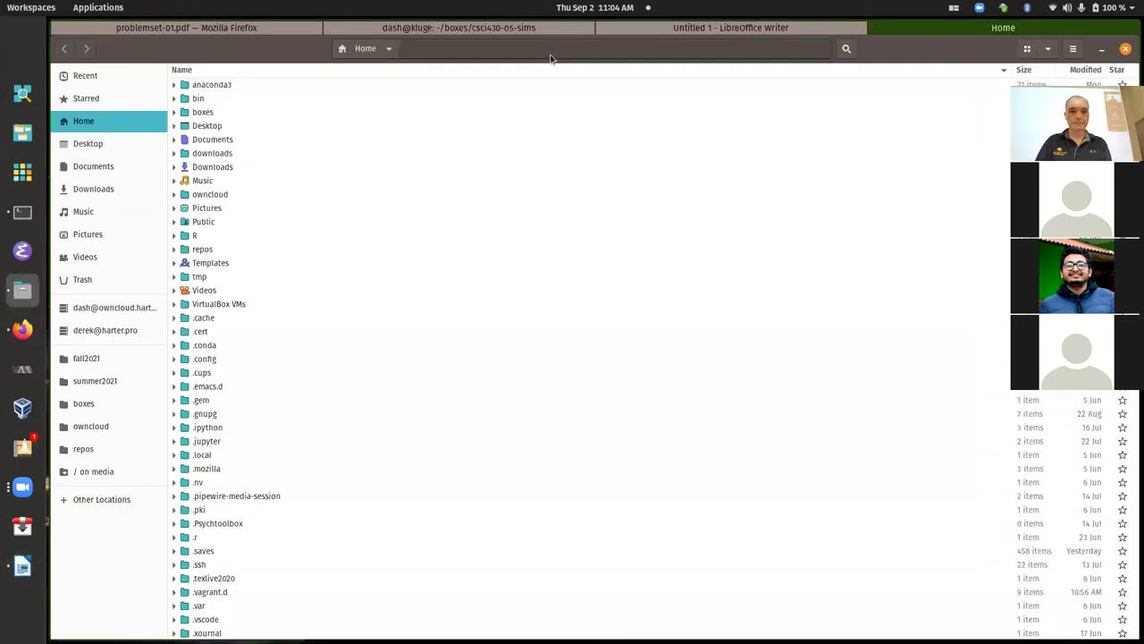
click(498, 30)
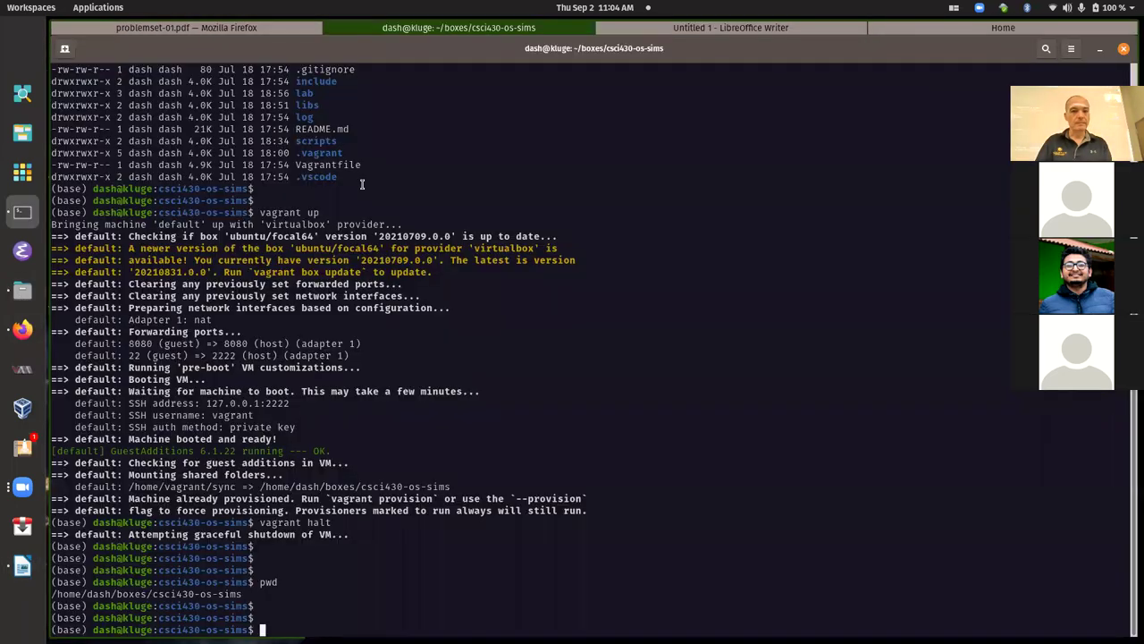
In Firefox, open the Problem Set 01: Hypothetical Machine Simulation assignment and open its problemset-01.odt attachment with LibreOffice Writer.
click(235, 30)
key(ctrl+Page_Up)
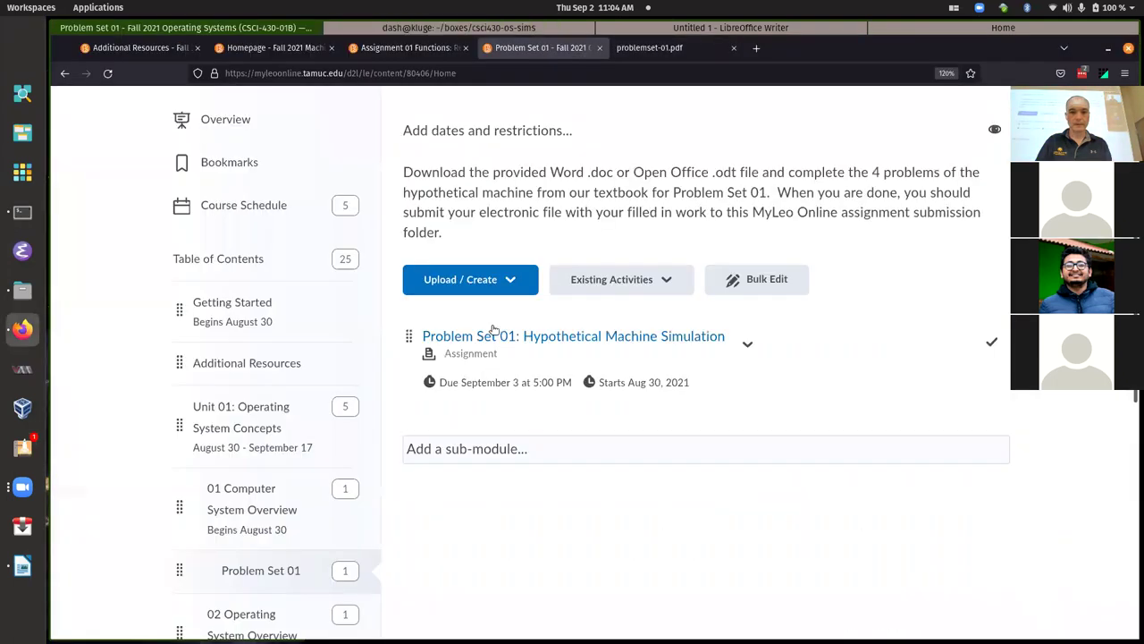
click(616, 338)
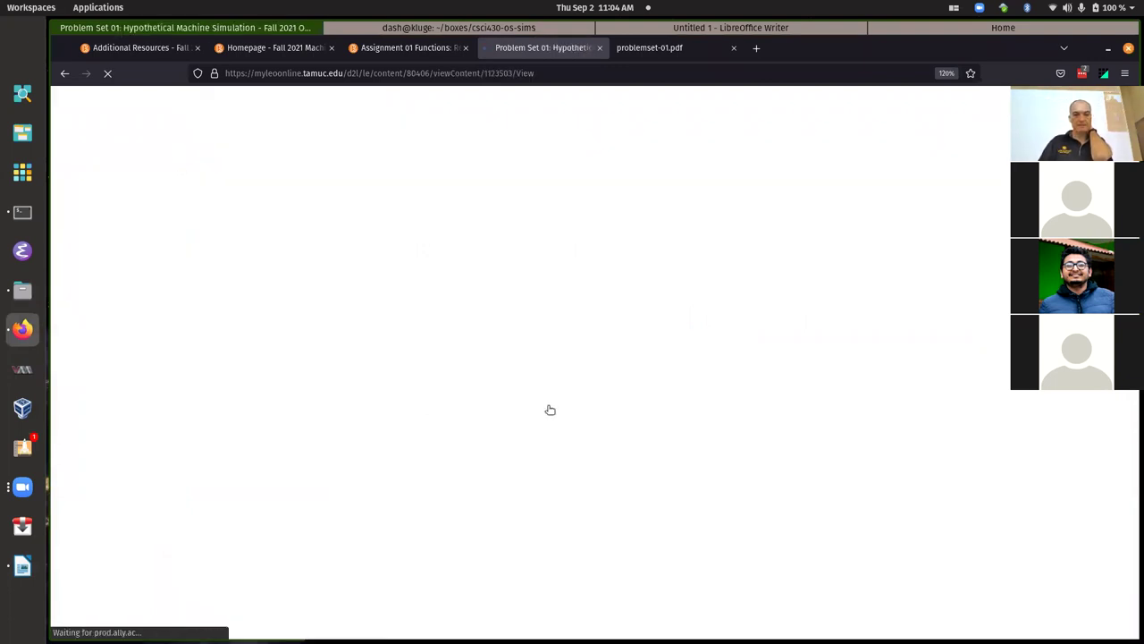
scroll(549, 409, down, 3)
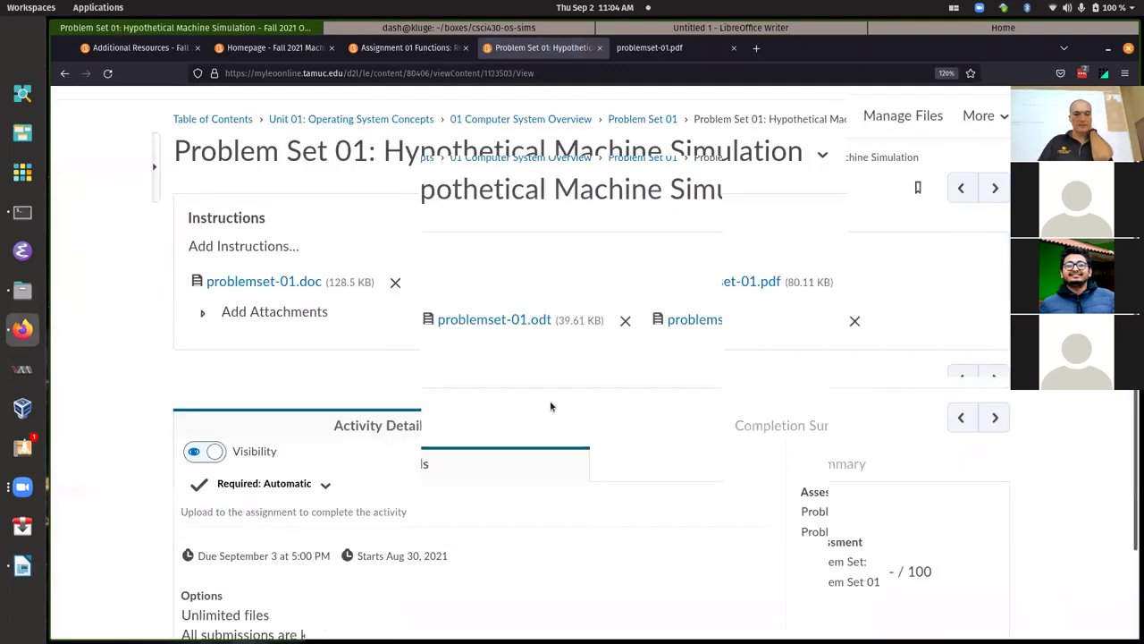
click(513, 221)
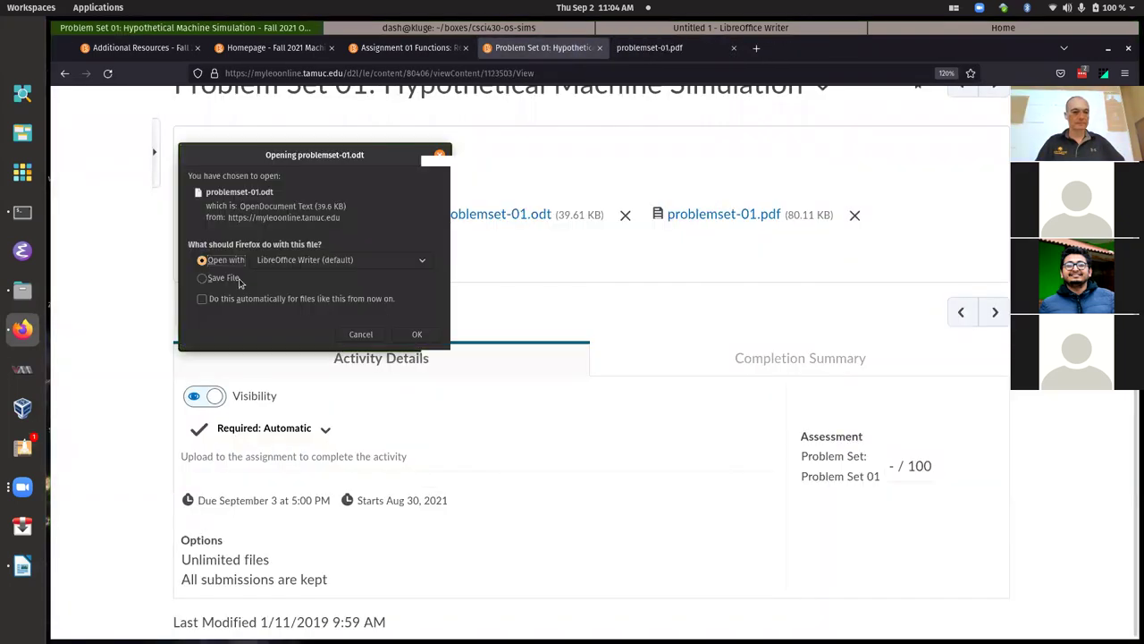
click(411, 334)
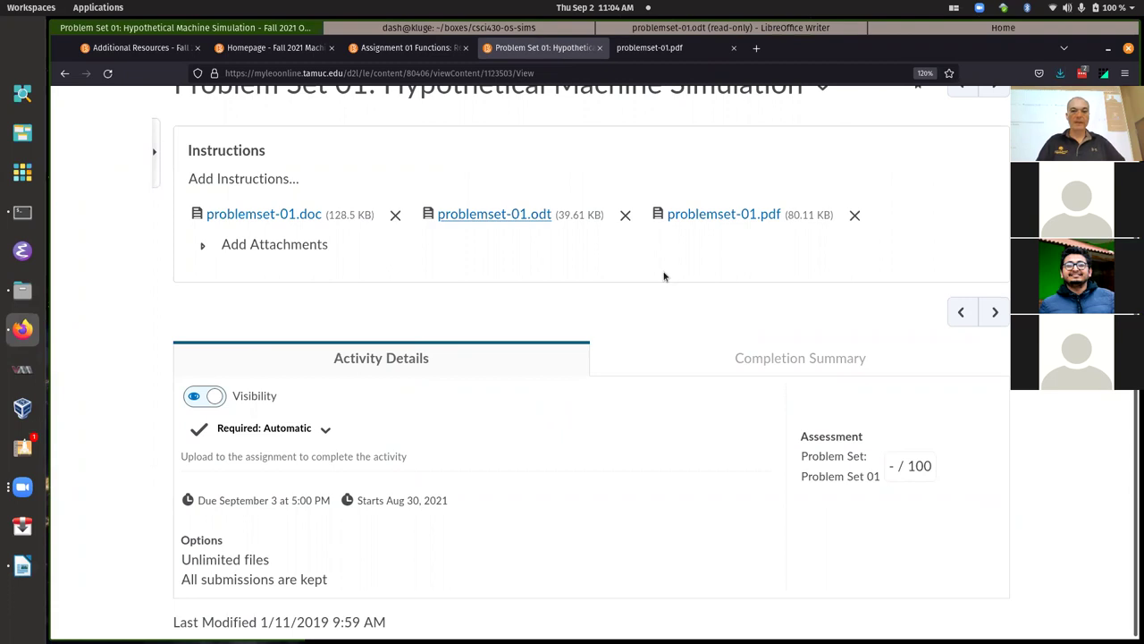
Review the expanded opcode list, the hints and the Problem 1 tables in problemset-01.pdf.
click(663, 50)
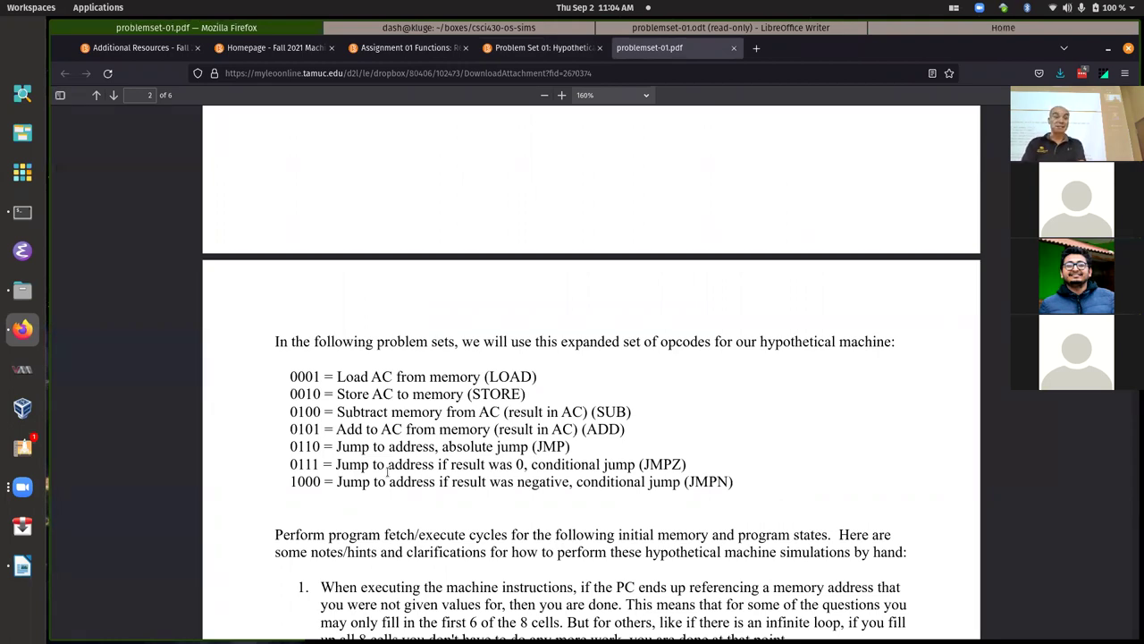
scroll(431, 313, down, 10)
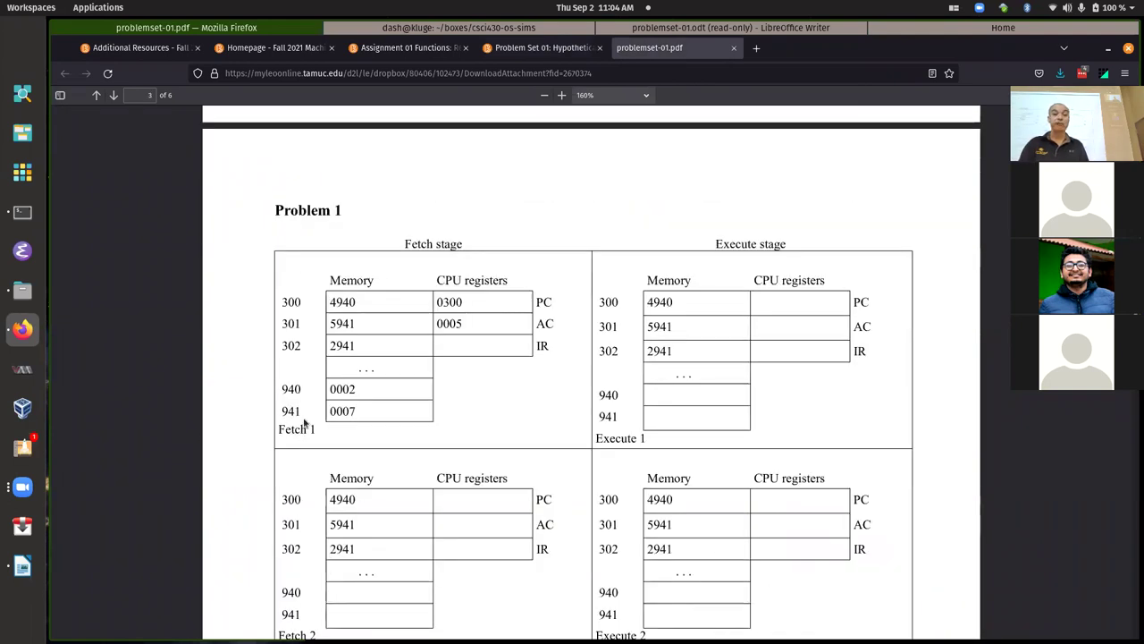
scroll(427, 304, up, 10)
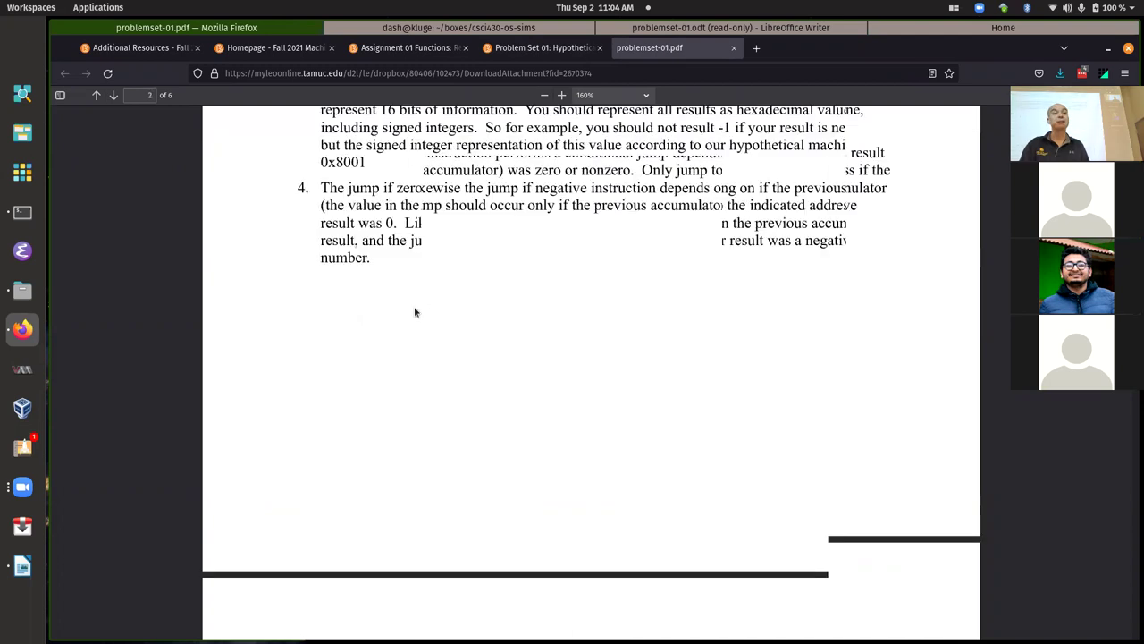
scroll(405, 332, up, 3)
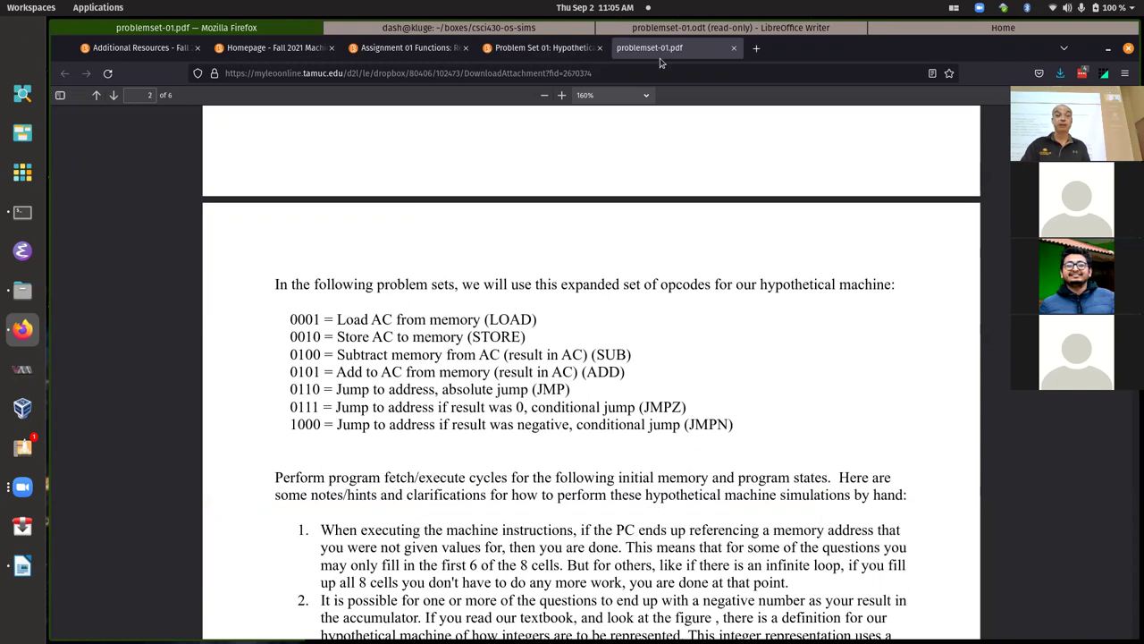
Switch to problemset-01.odt in LibreOffice Writer and examine the Fetch 1 memory values at addresses 300 to 302 of Problem 1.
click(1003, 28)
click(796, 28)
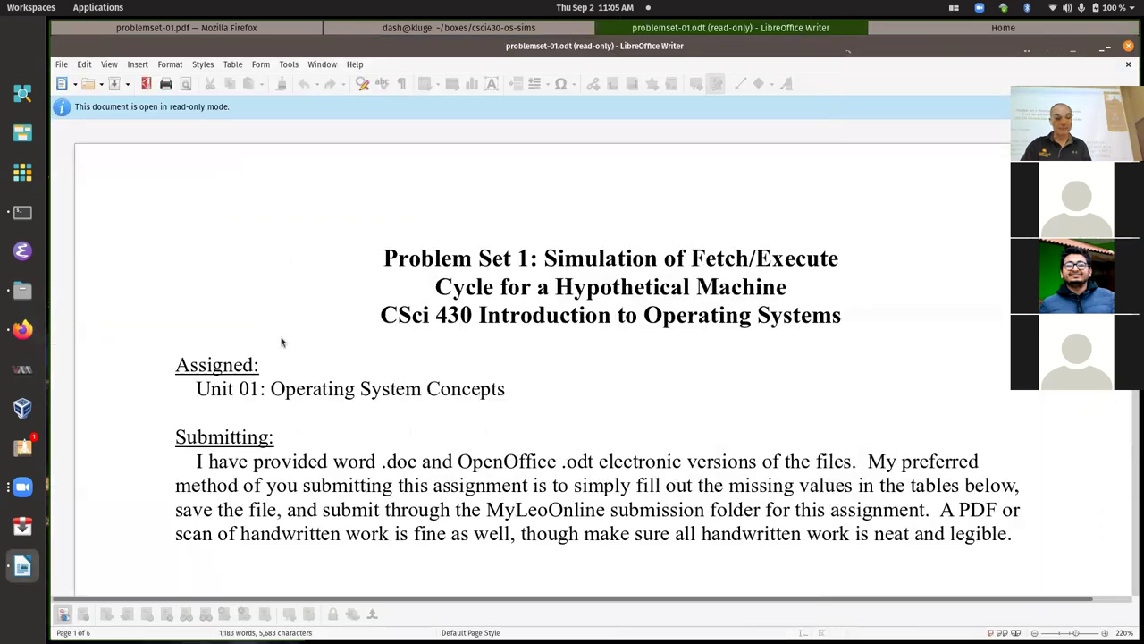
scroll(281, 340, down, 10)
scroll(518, 268, down, 15)
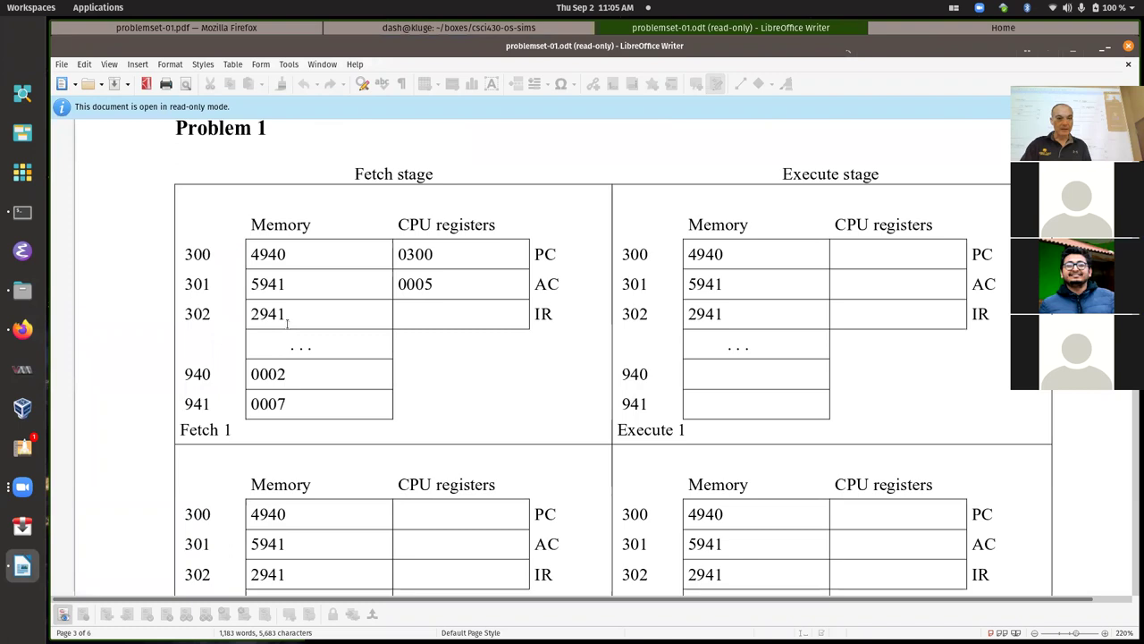
drag(297, 275, 247, 253)
click(302, 312)
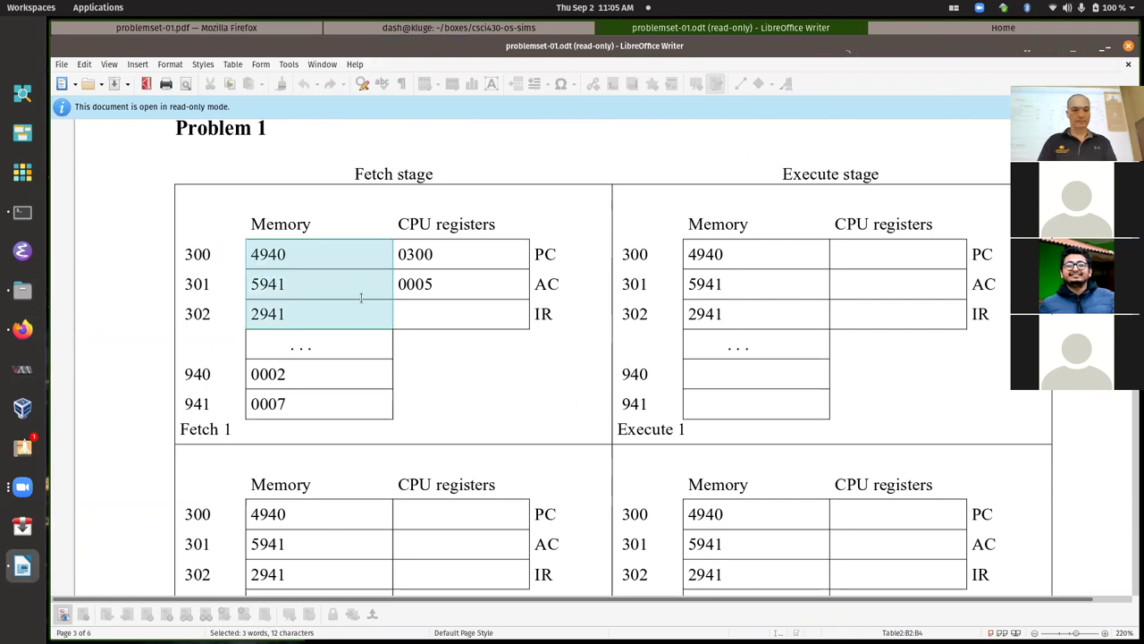
drag(325, 314, 288, 281)
click(287, 273)
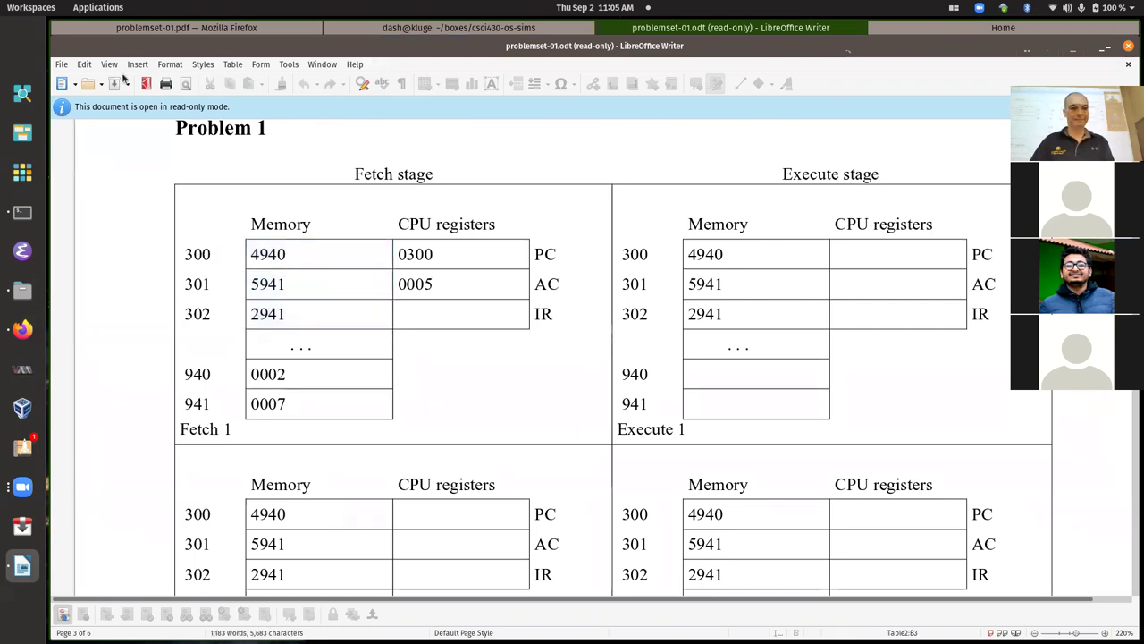
Save the read-only document under the new name tmp as an ODF Text Document in the Documents folder.
click(62, 64)
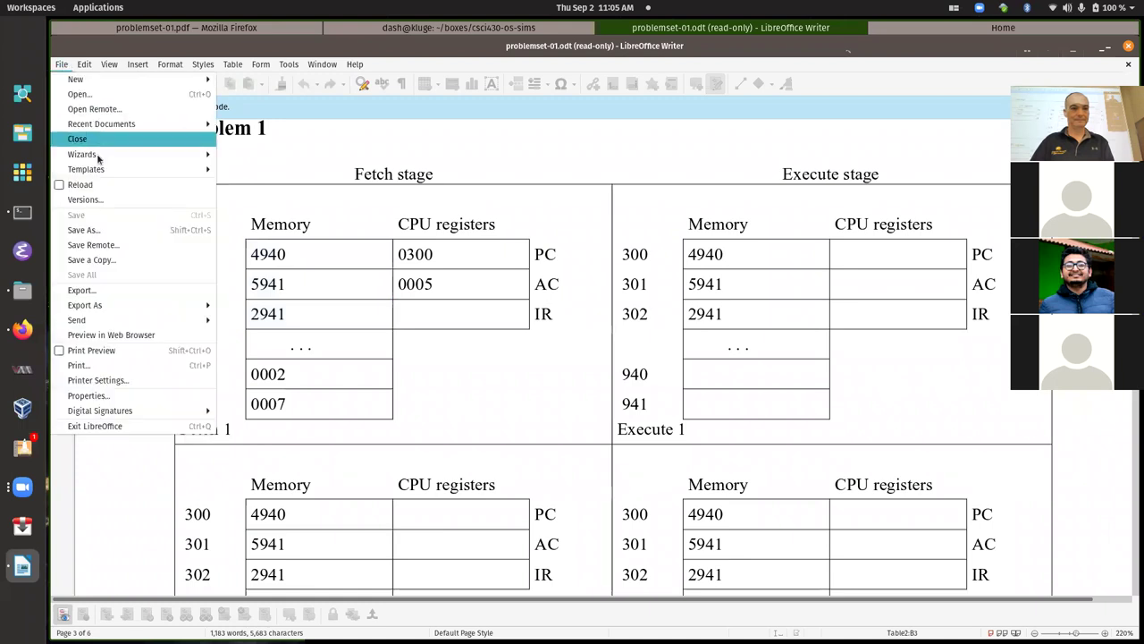
click(83, 229)
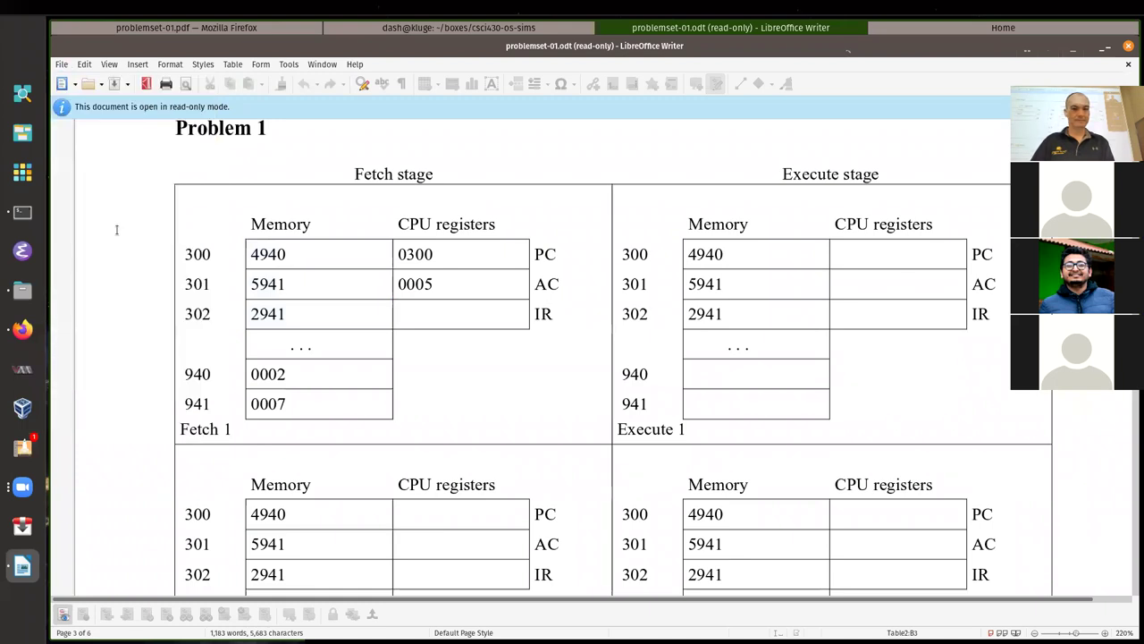
text(tmp)
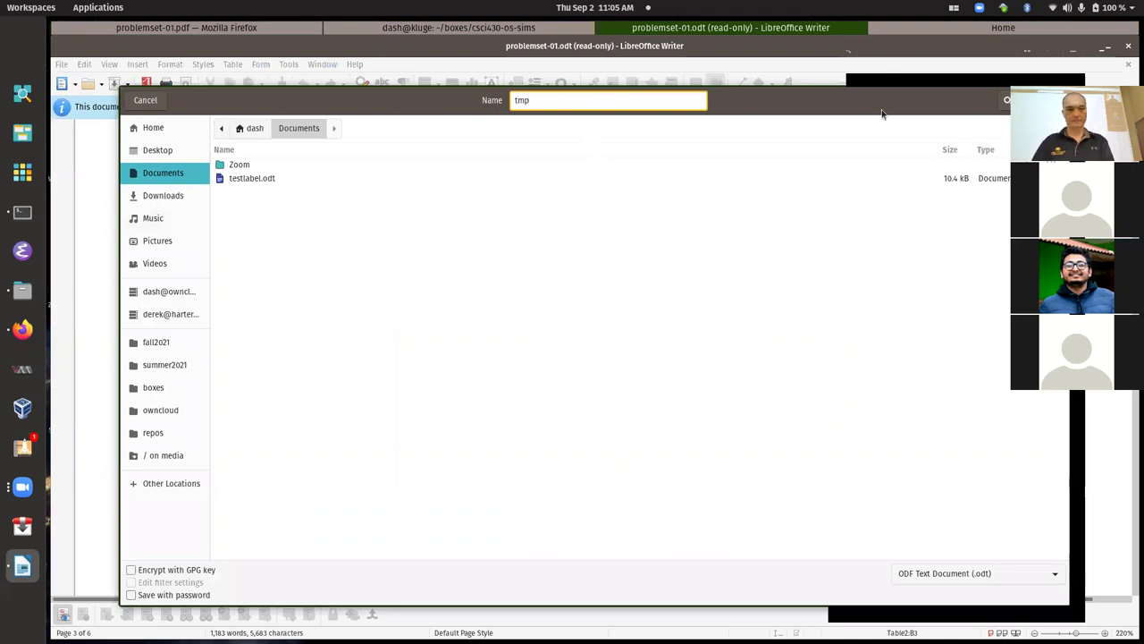
click(927, 131)
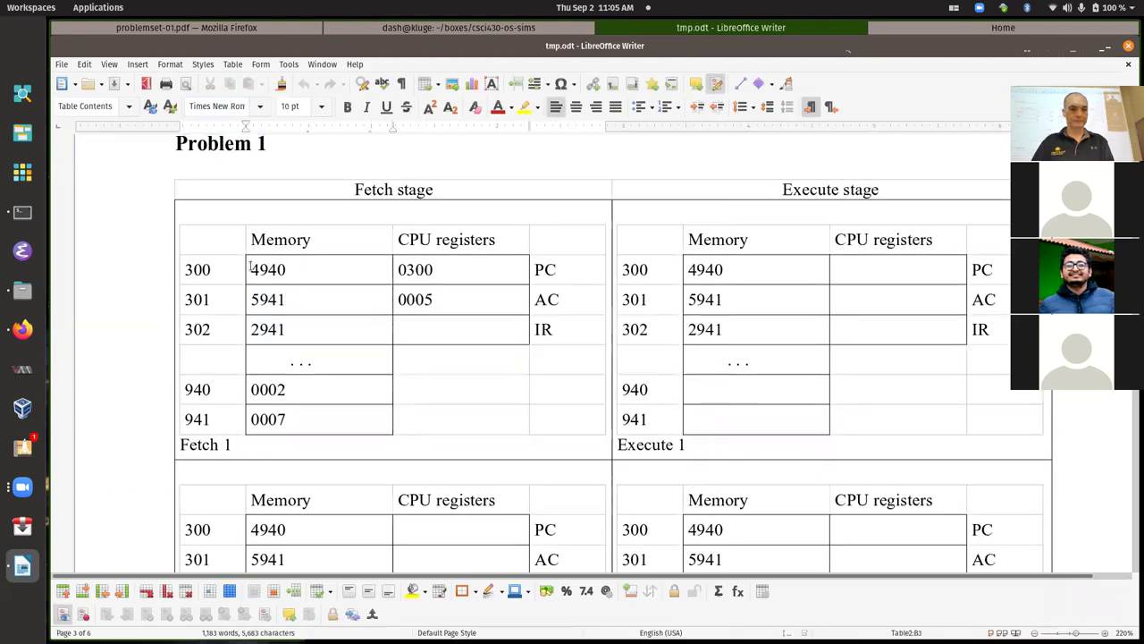
Clear the Fetch 1 memory values at addresses 300 to 302 and enter 6302 at address 300.
drag(249, 268, 303, 325)
key(Delete)
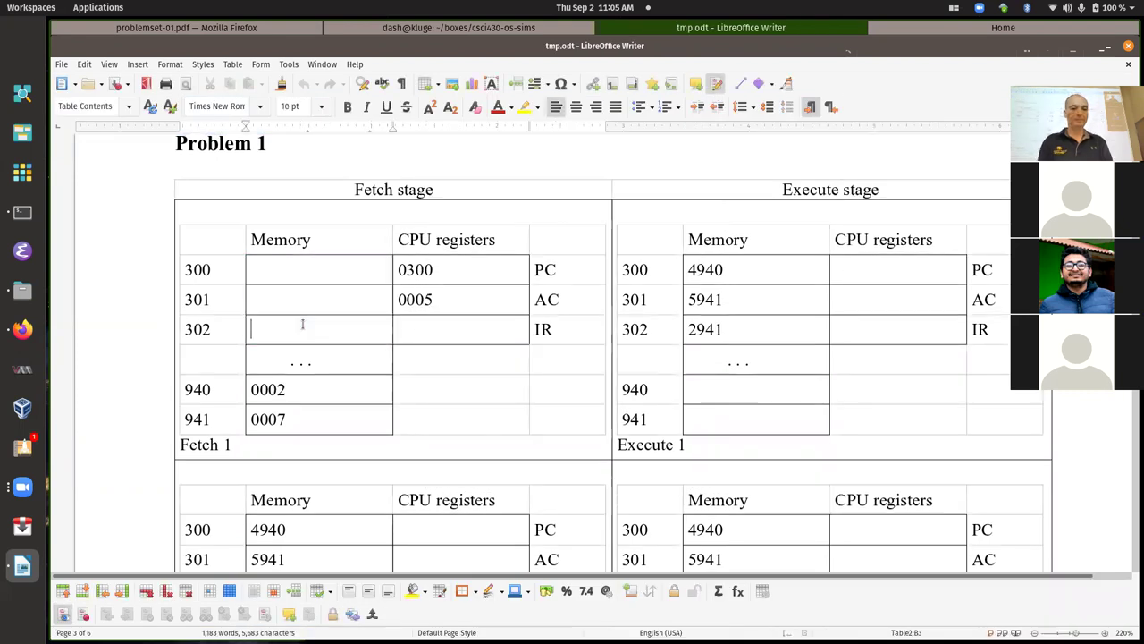
text(6302)
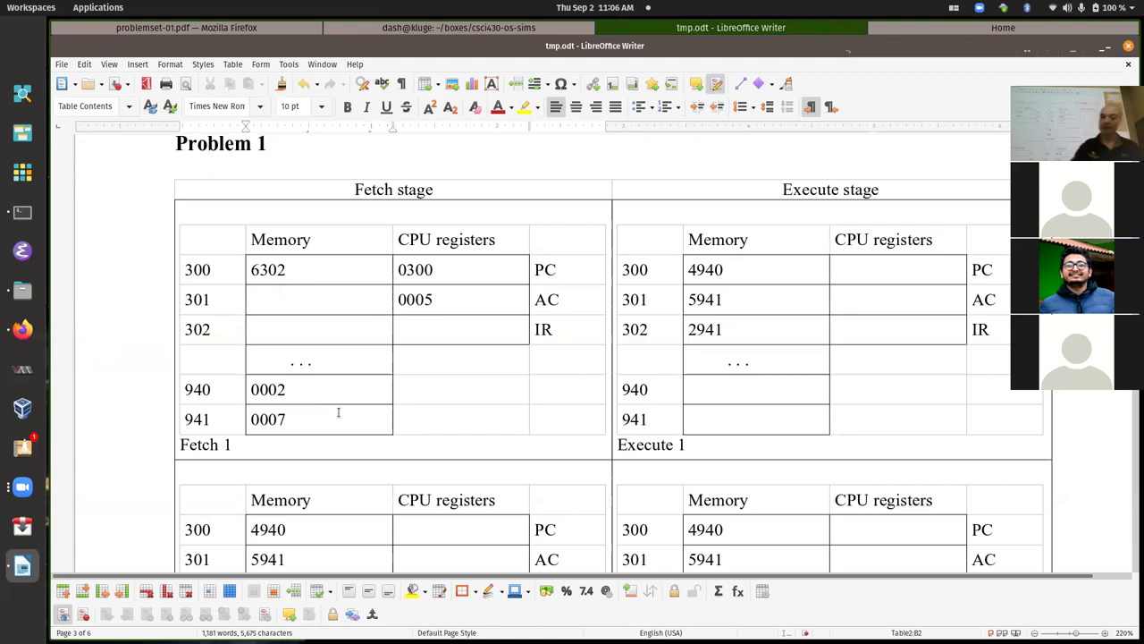
Check the machine's instruction format and hints, and fill in Execute 1 of Problem 1 with IR 6302 and PC 301.
scroll(375, 407, up, 20)
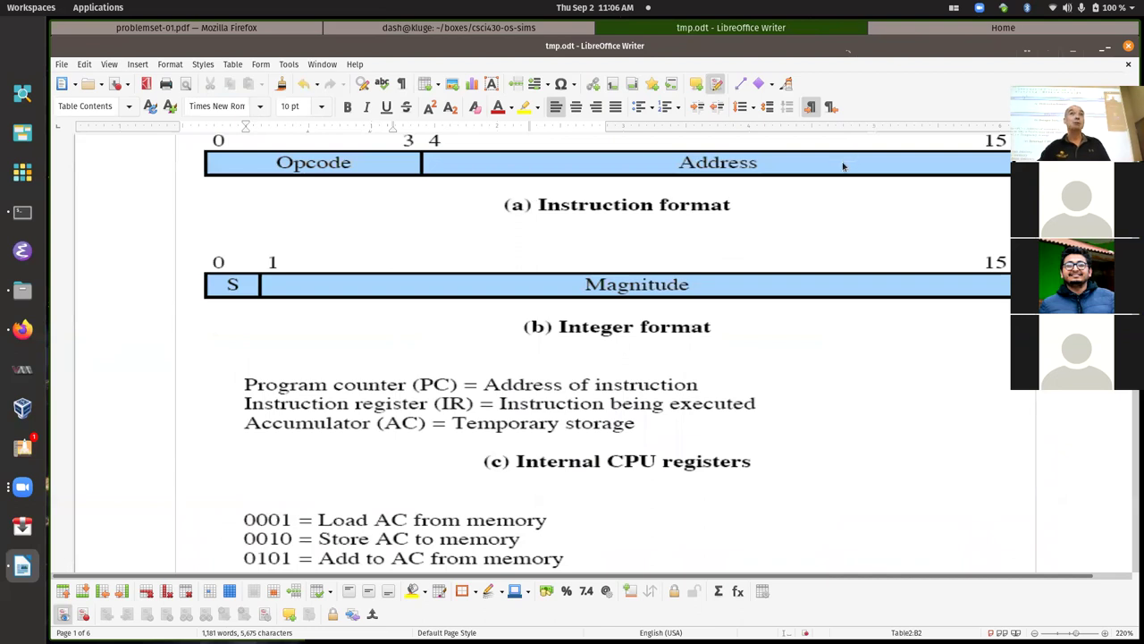
scroll(843, 166, down, 20)
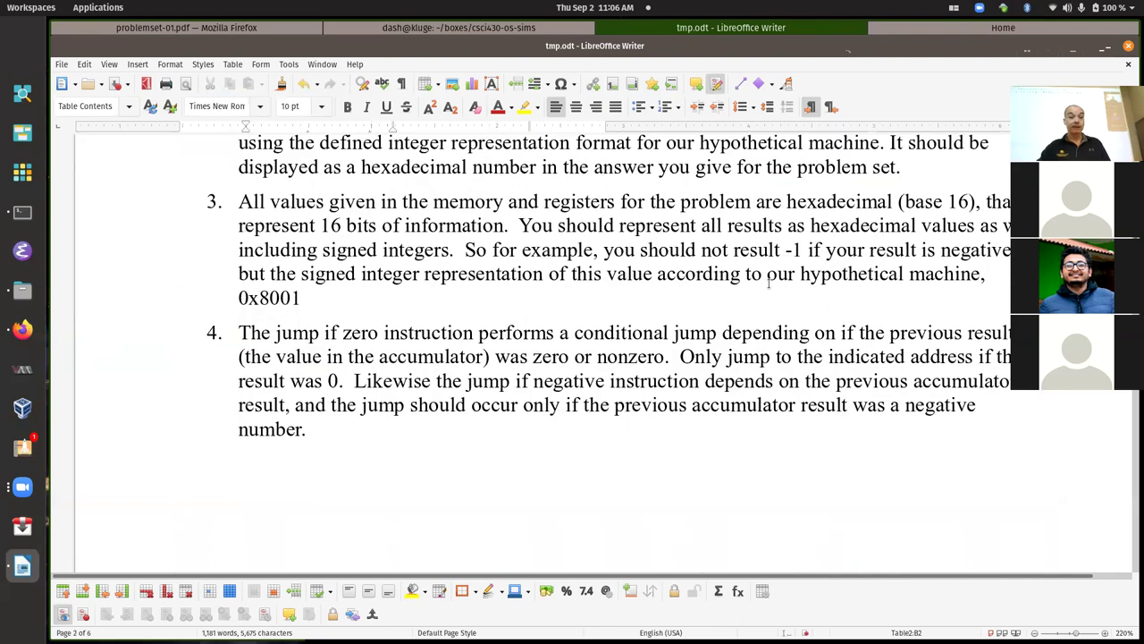
scroll(772, 282, down, 3)
scroll(432, 349, up, 2)
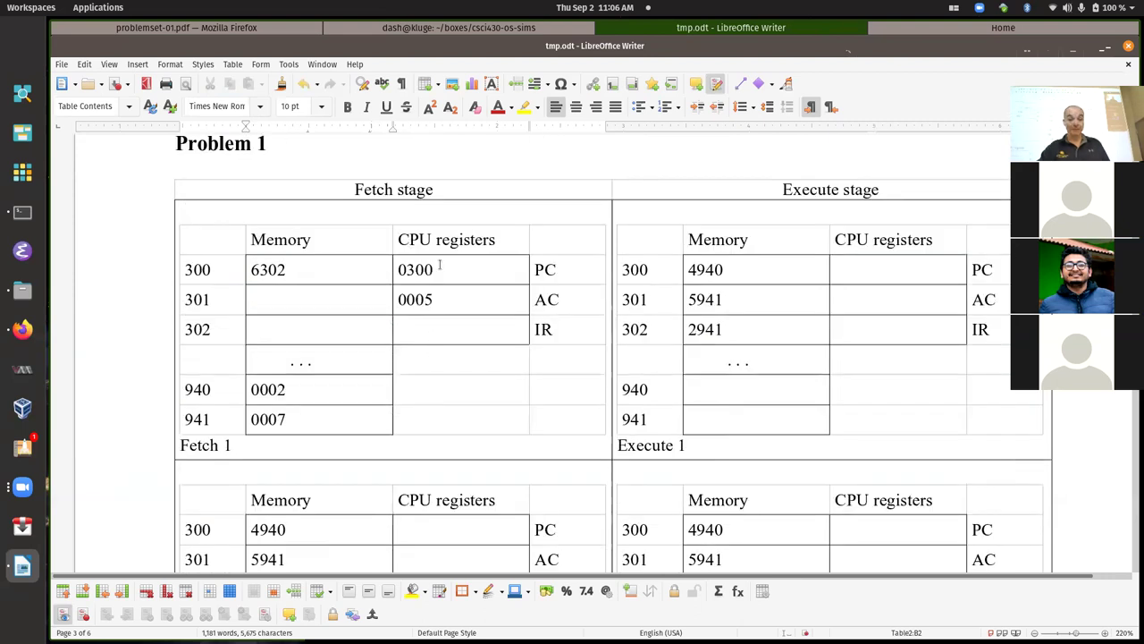
click(877, 332)
text(6)
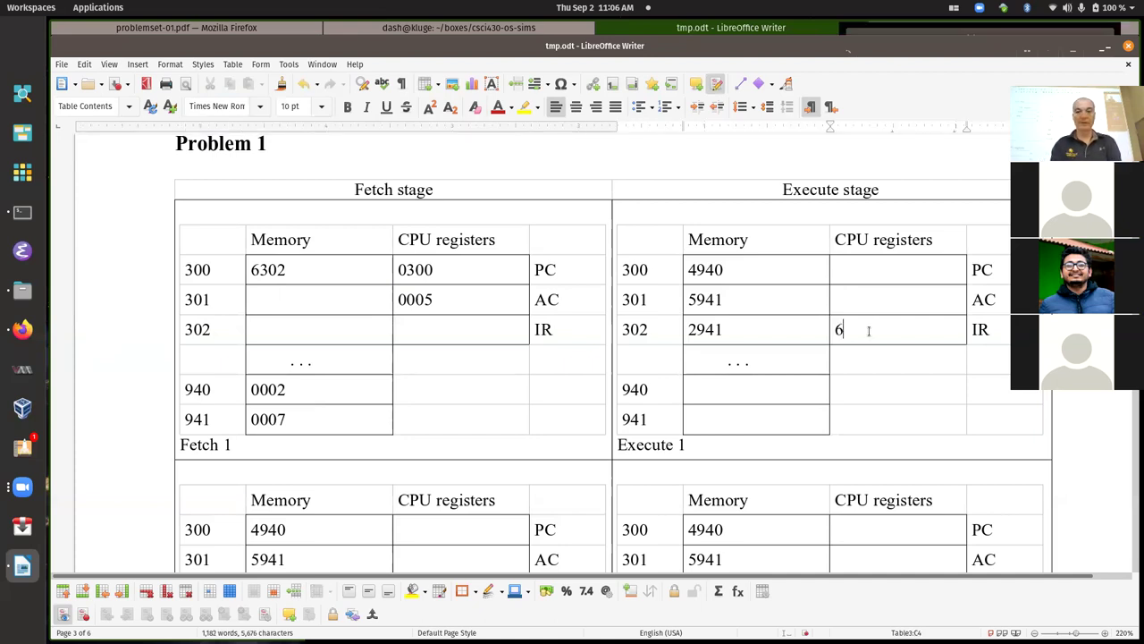
text(302)
click(881, 278)
text(301)
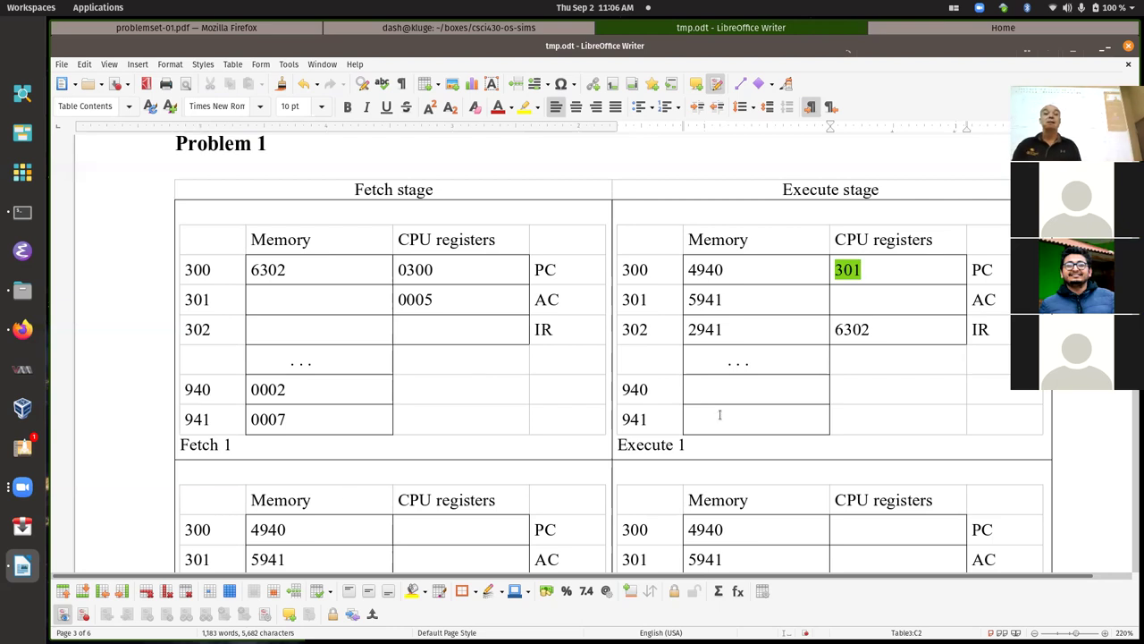
scroll(720, 413, down, 3)
scroll(768, 356, up, 1)
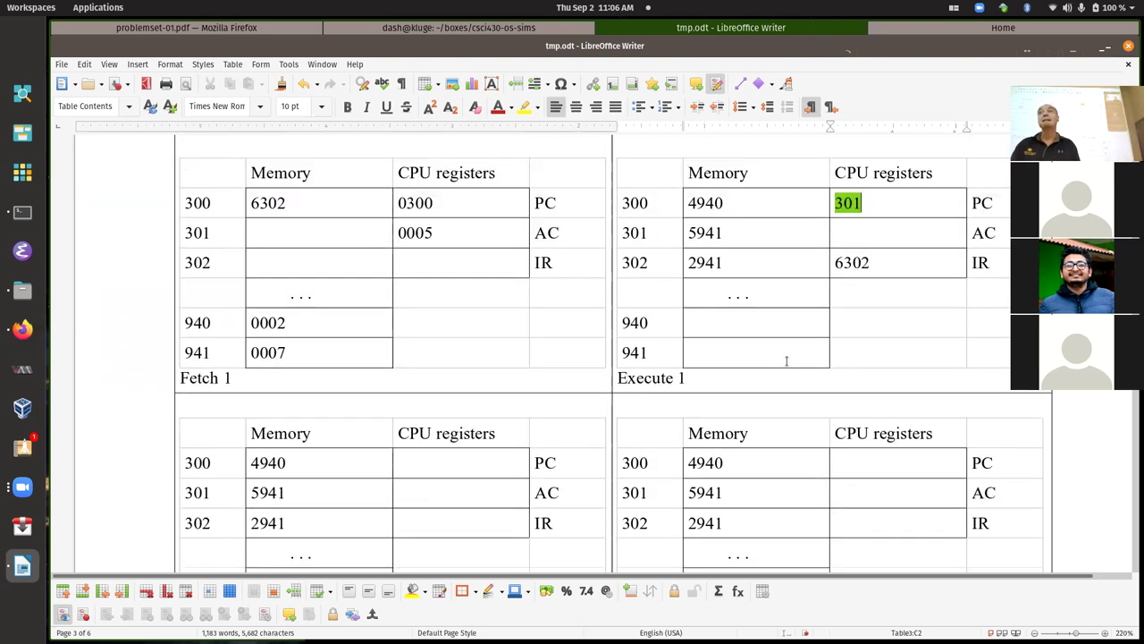